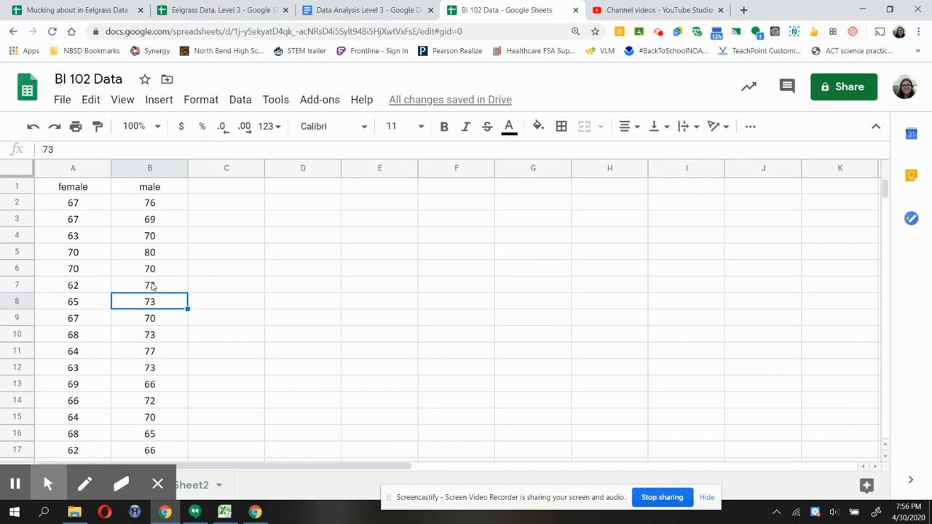
# Step: Insert the statistical function T.TEST in cell C5 beside the female and male data columns
pyautogui.scroll(-3, 159, 316)
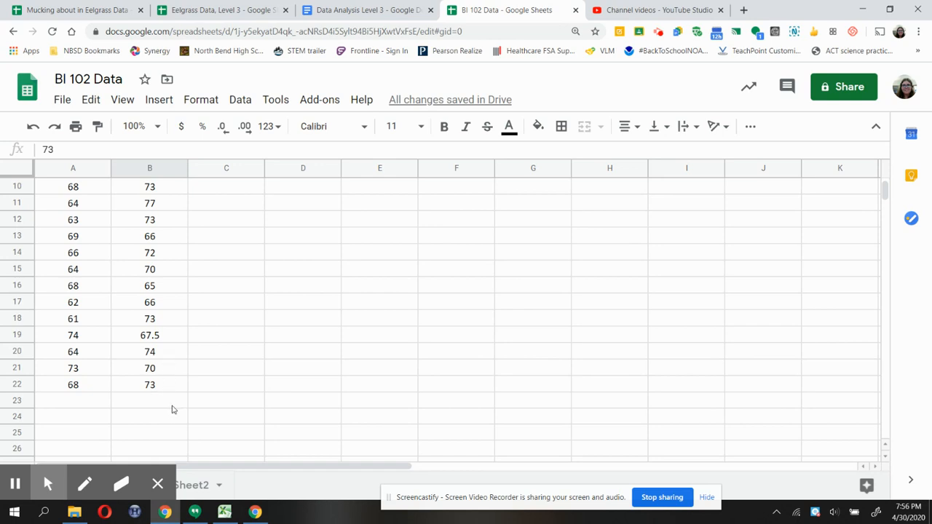
pyautogui.scroll(3, 174, 407)
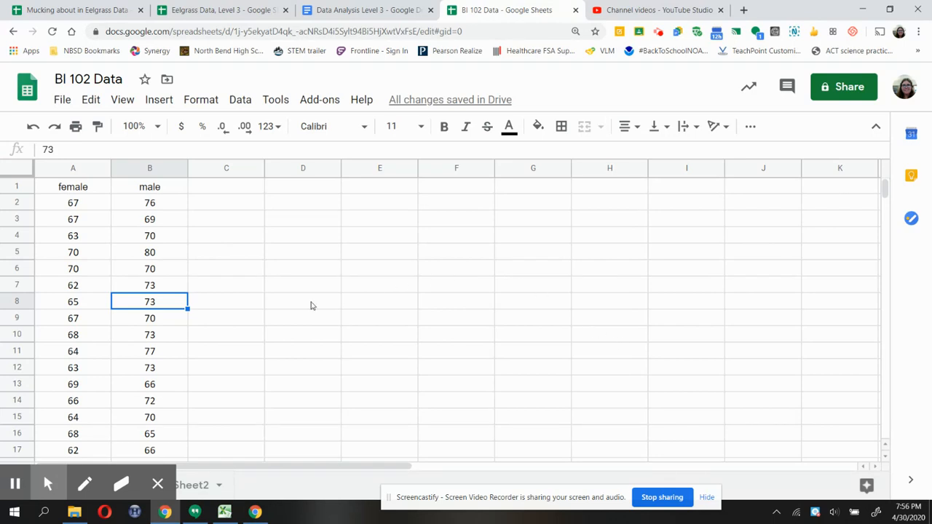
pyautogui.click(232, 256)
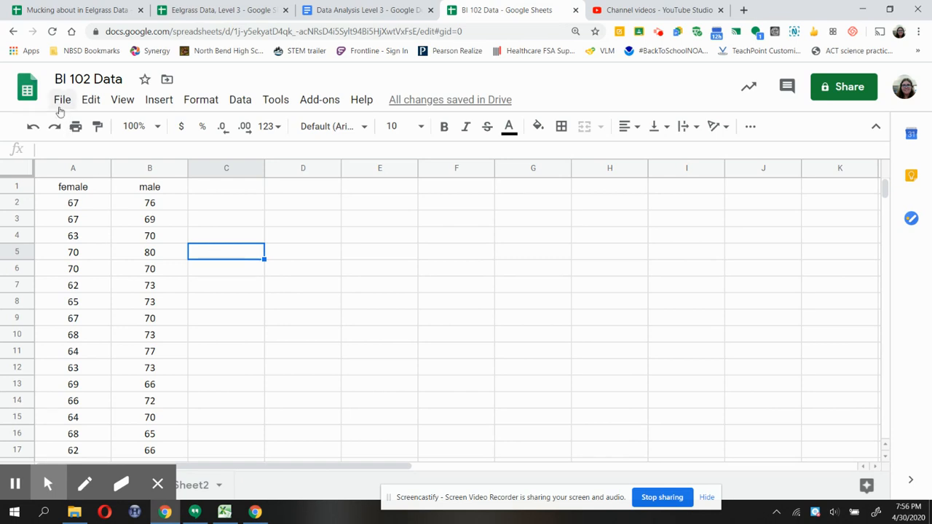
pyautogui.click(153, 96)
pyautogui.moveTo(245, 421)
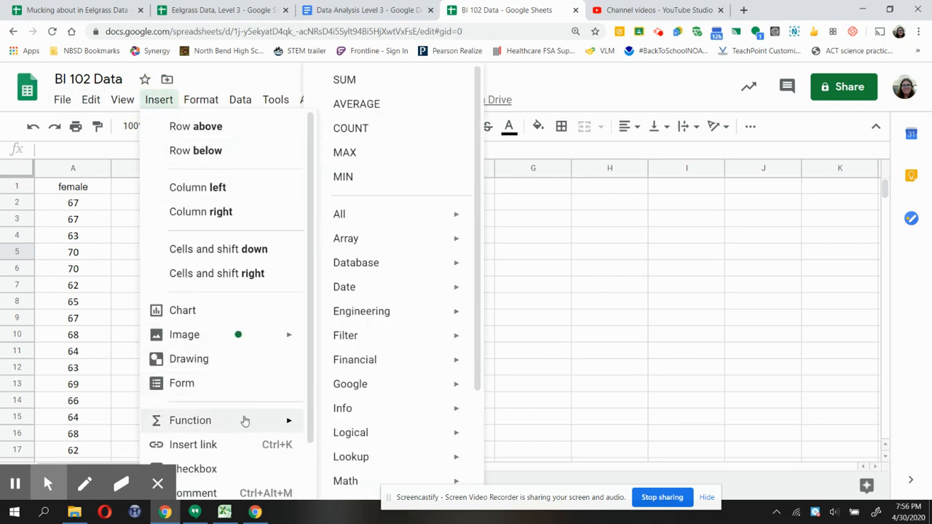
pyautogui.scroll(-2, 393, 405)
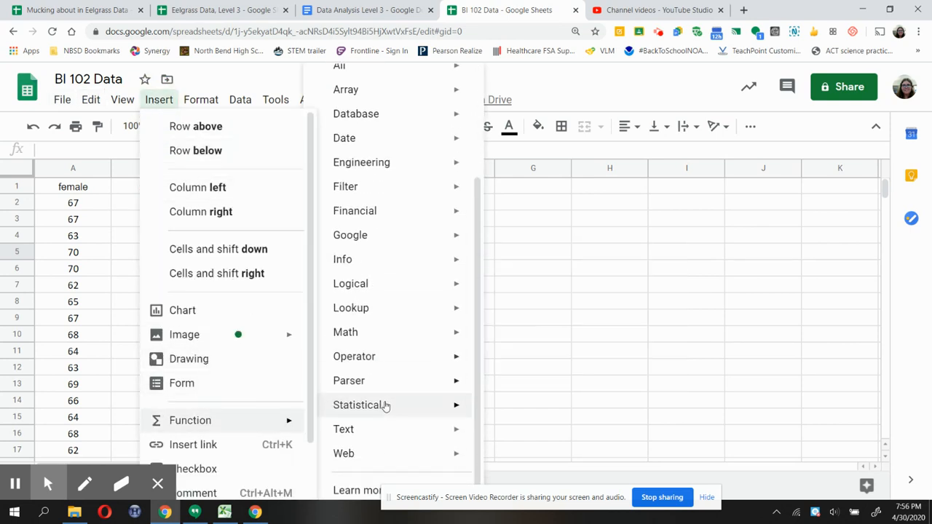
pyautogui.moveTo(404, 416)
pyautogui.scroll(-5, 567, 370)
pyautogui.scroll(-20, 568, 374)
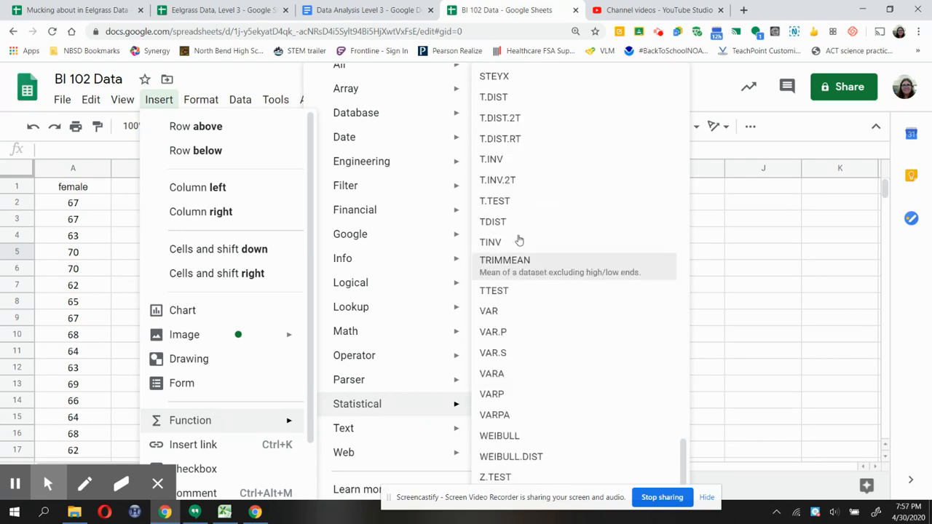
pyautogui.click(550, 211)
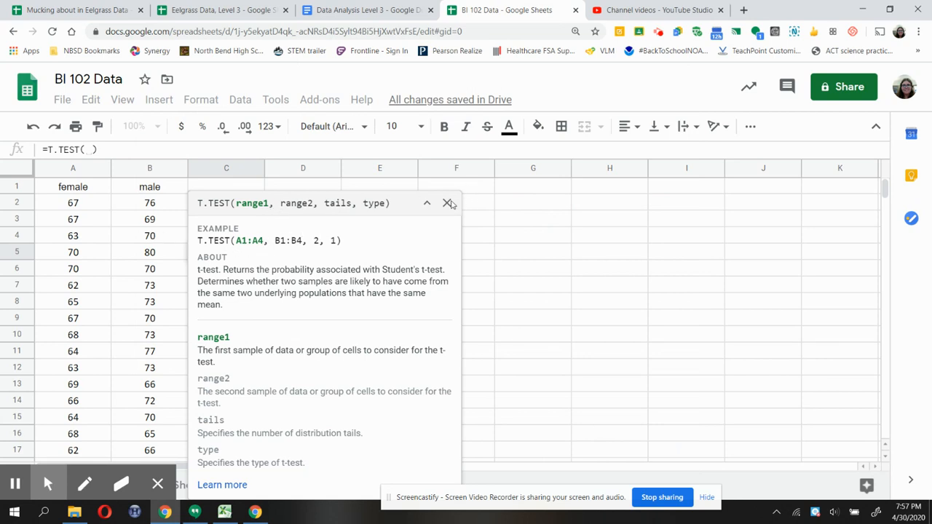
# Step: Set the T.TEST ranges to the female values A2:A22 and the male values B2:B22
pyautogui.click(427, 203)
pyautogui.moveTo(72, 207); pyautogui.dragTo(81, 322)
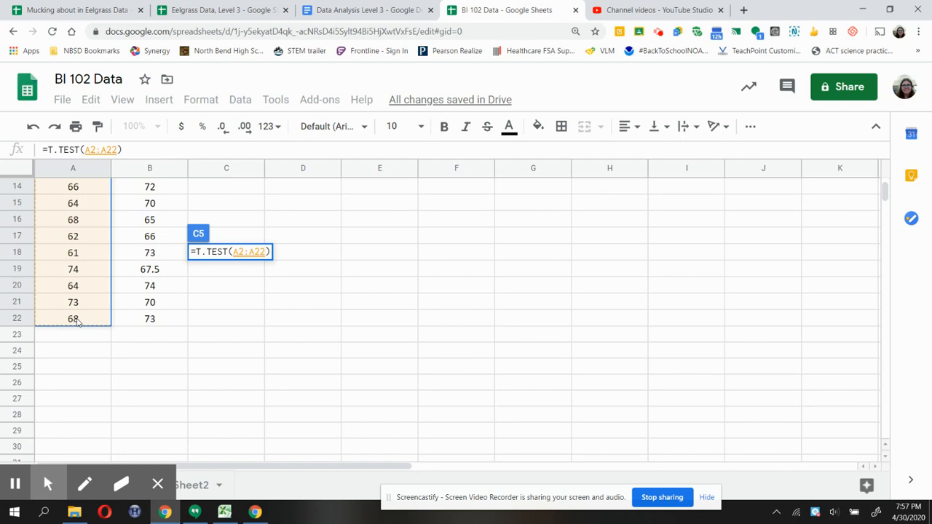
pyautogui.write(',')
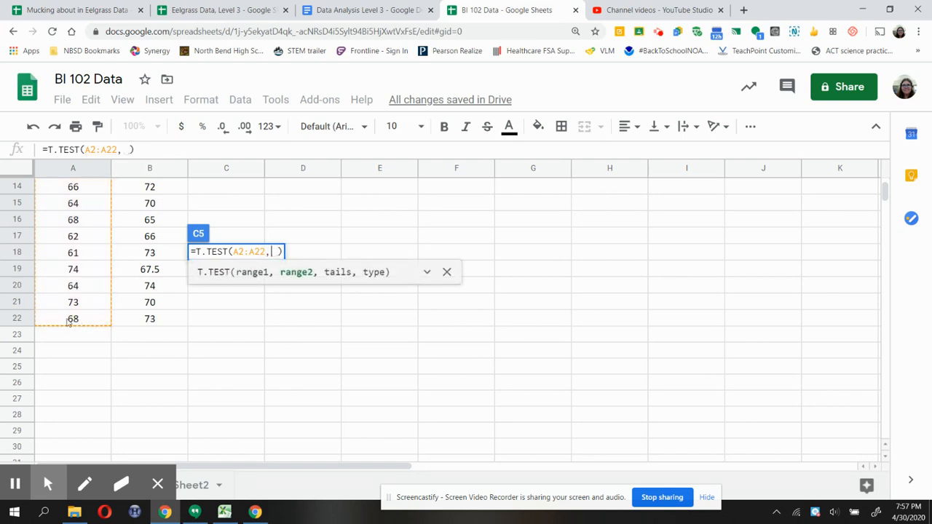
pyautogui.click(173, 317)
pyautogui.moveTo(172, 317); pyautogui.dragTo(158, 206)
pyautogui.click(158, 205)
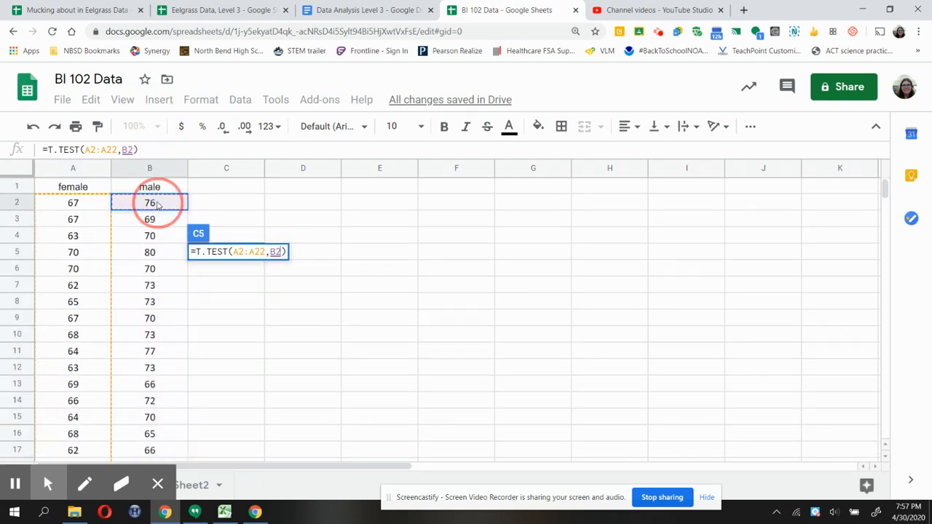
pyautogui.moveTo(160, 203); pyautogui.dragTo(167, 323)
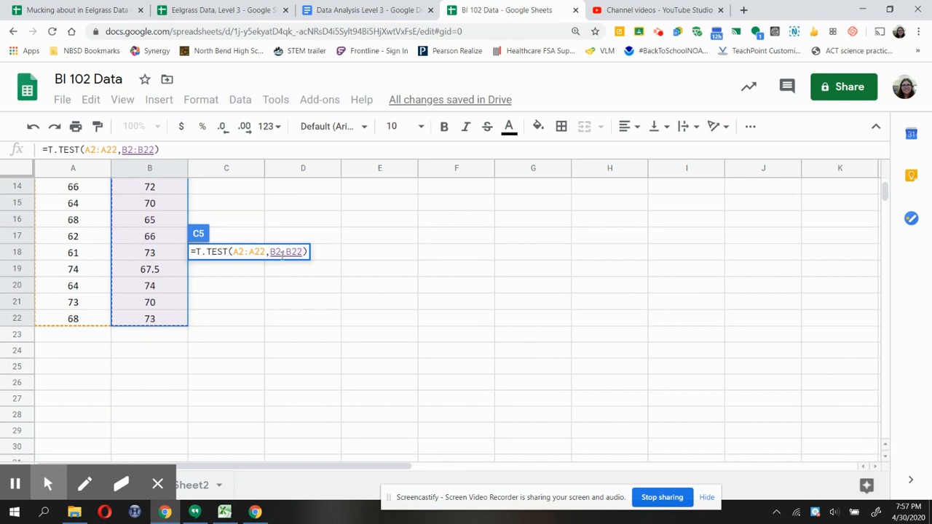
# Step: Complete the T.TEST formula in C5 with 2 tails and type 2
pyautogui.write(',')
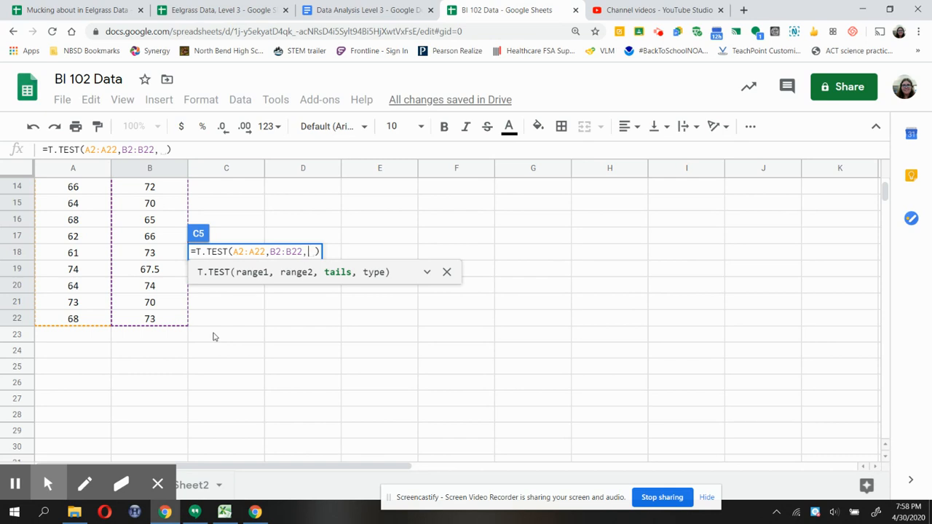
pyautogui.write('2')
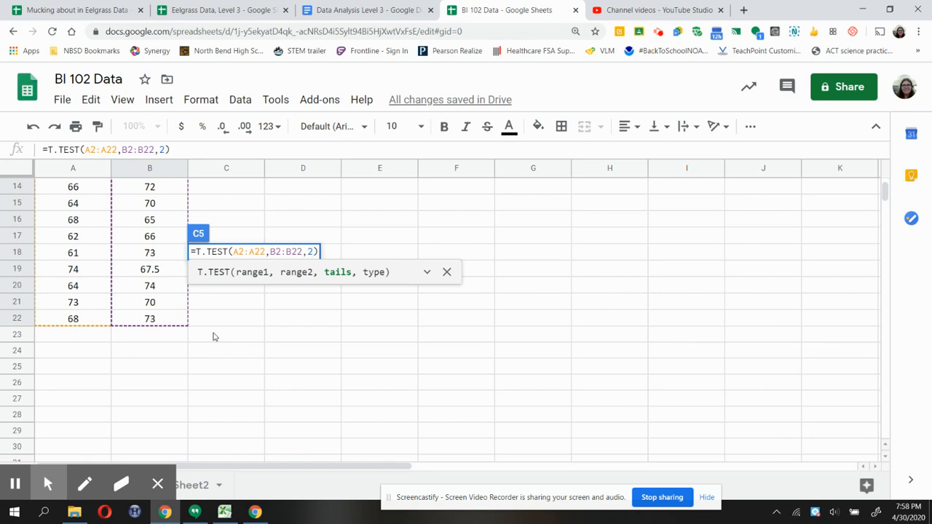
pyautogui.write(',')
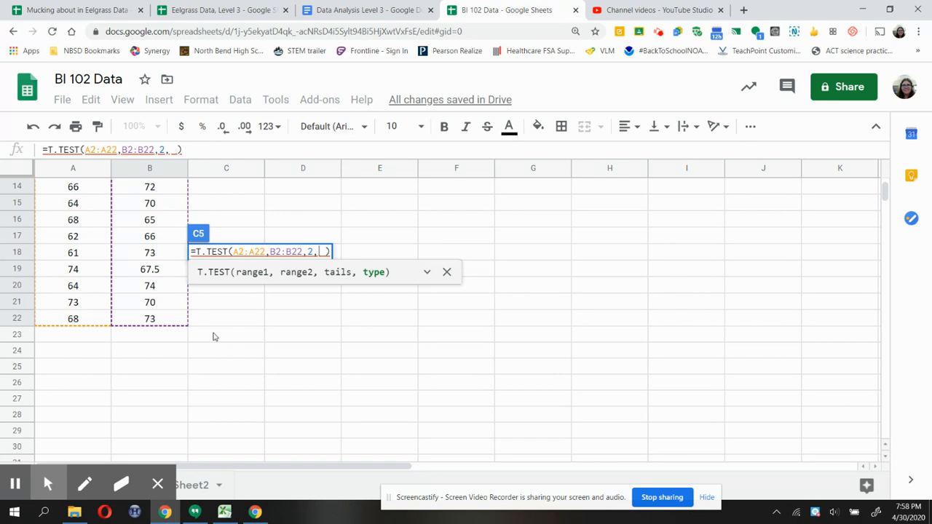
pyautogui.write('2')
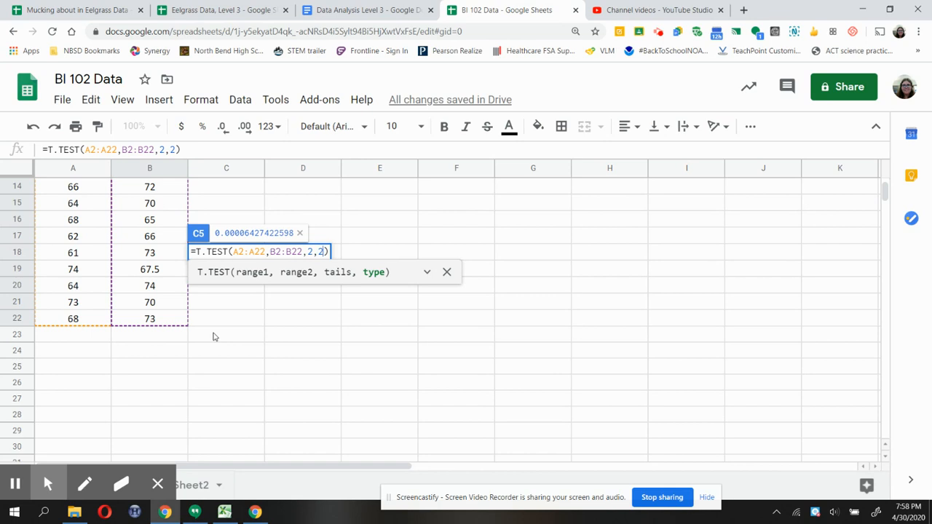
pyautogui.press('Return')
pyautogui.scroll(2, 226, 336)
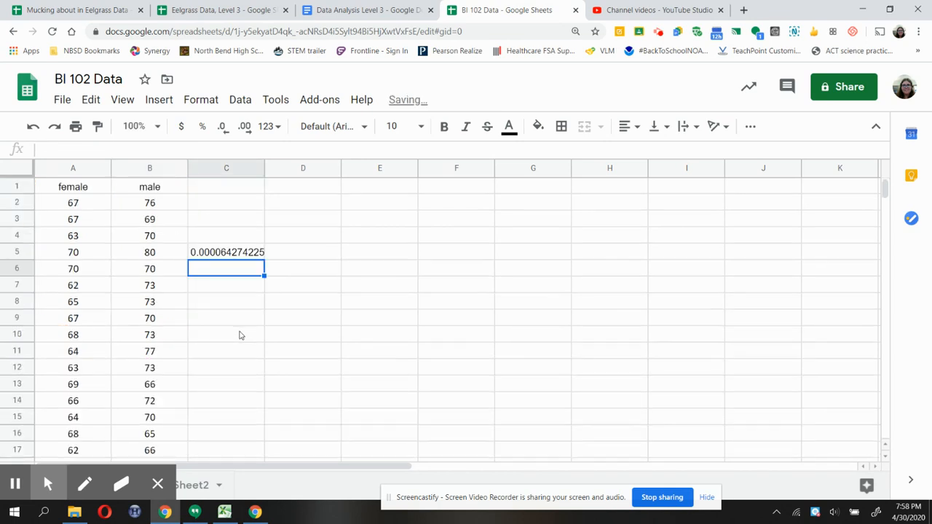
pyautogui.click(209, 257)
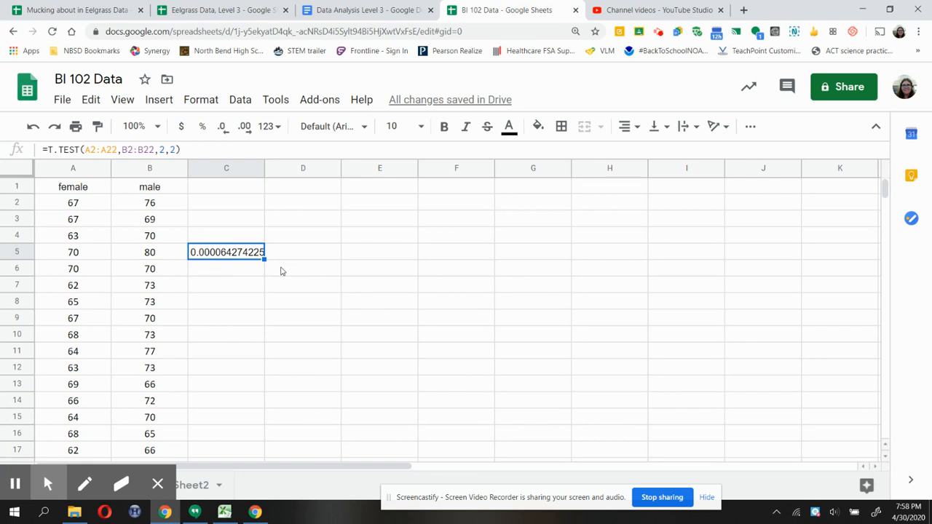
# Step: Label the t-test result with "p-value" in C3 and the threshold "p<0.05" in C4
pyautogui.click(242, 222)
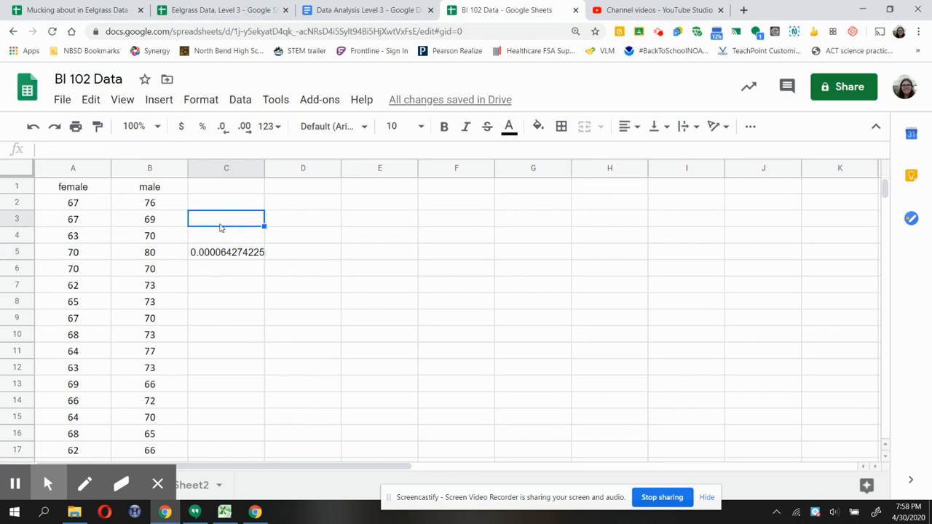
pyautogui.write('p-value')
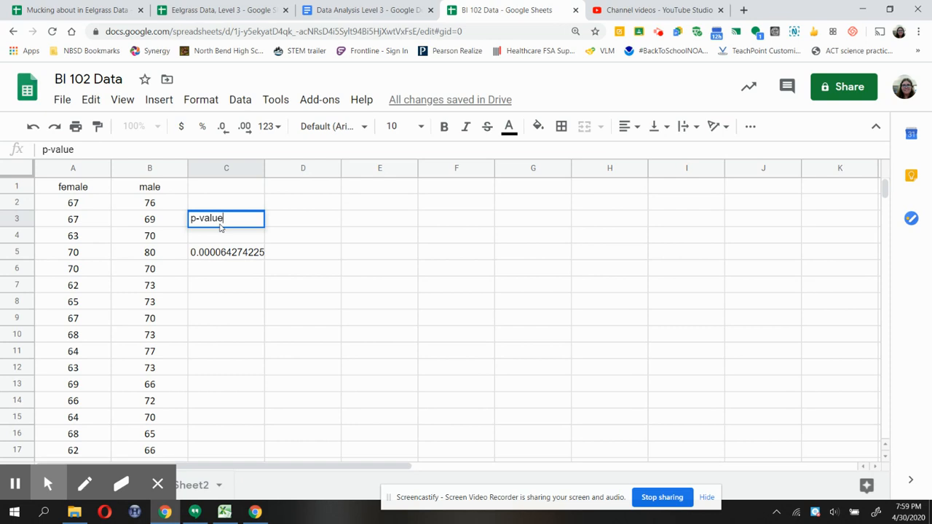
pyautogui.press('Return')
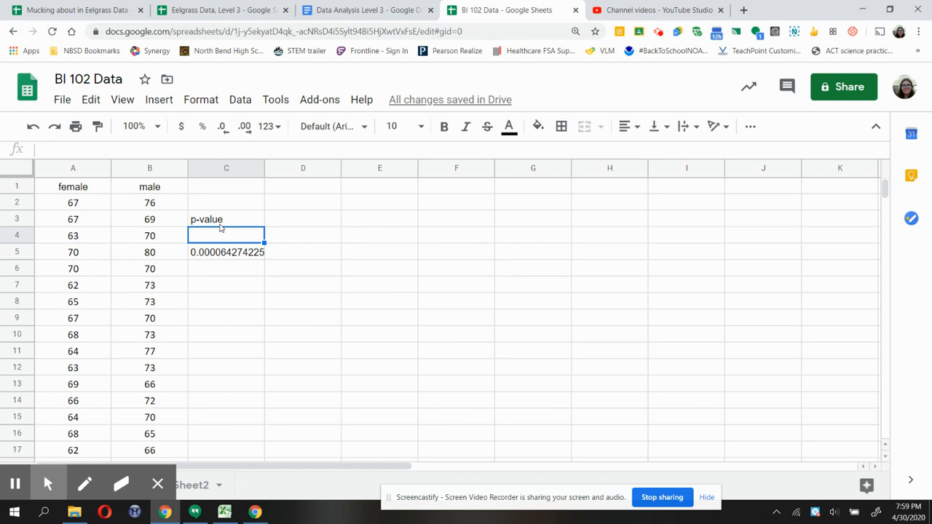
pyautogui.write('p<')
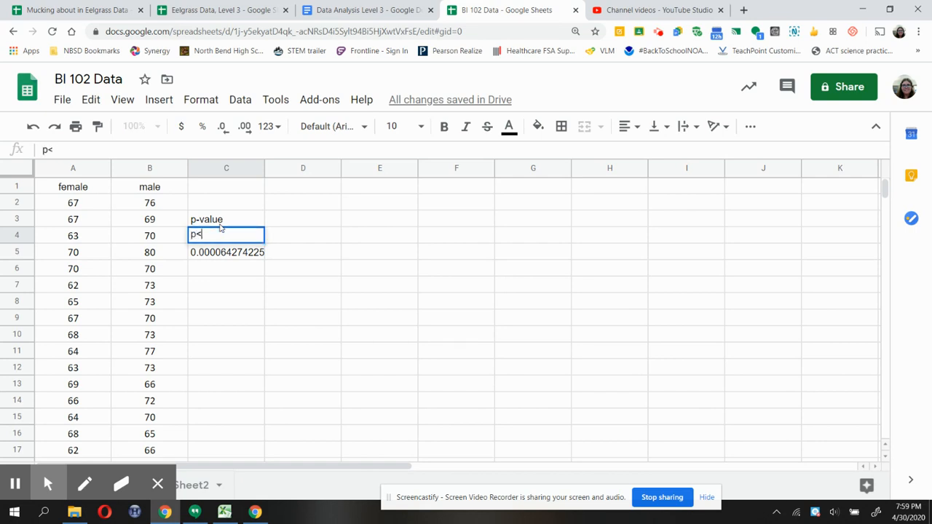
pyautogui.write('0.05')
pyautogui.press('Return')
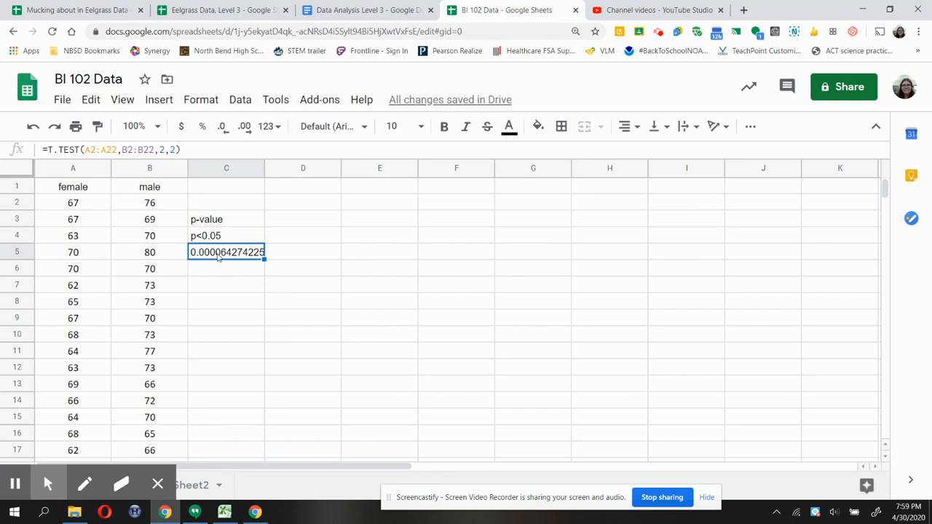
# Step: Enter in C7: "There is a statistically significant difference between the means of the male & female students' heights (t-test, p=0.00006)."
pyautogui.click(232, 306)
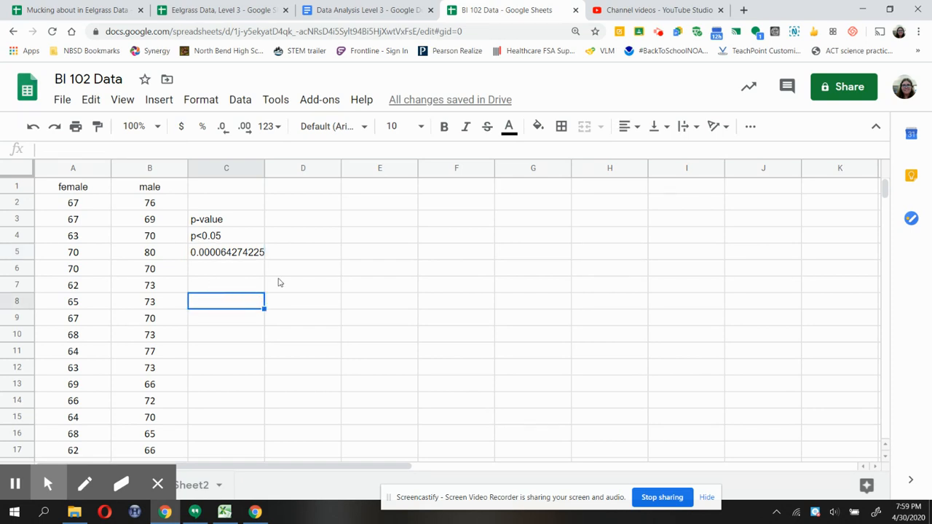
pyautogui.click(253, 286)
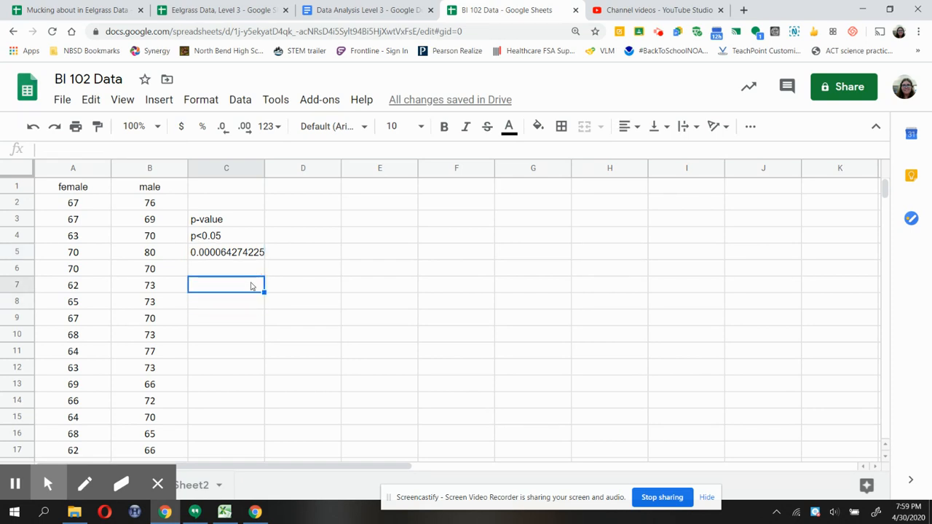
pyautogui.write('There is a static')
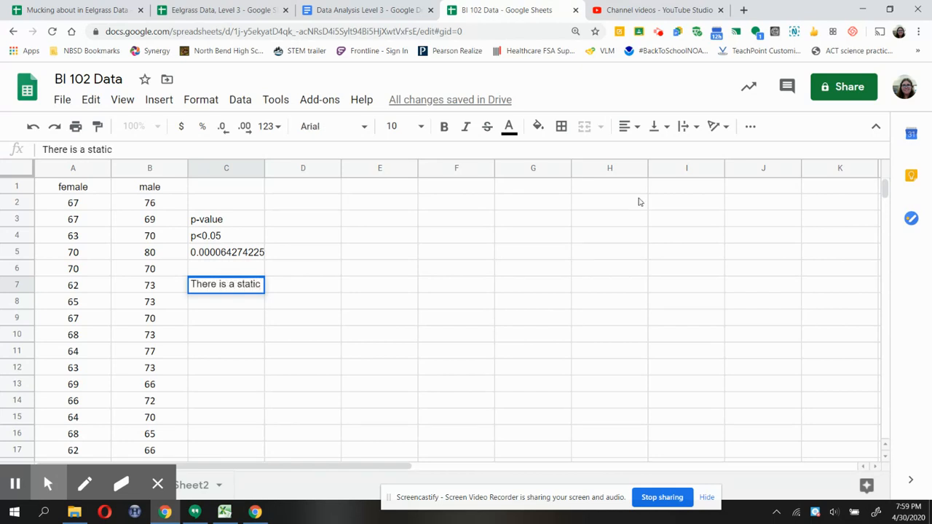
pyautogui.press('BackSpace')
pyautogui.write('stically d')
pyautogui.press('BackSpace')
pyautogui.write('significant diffe')
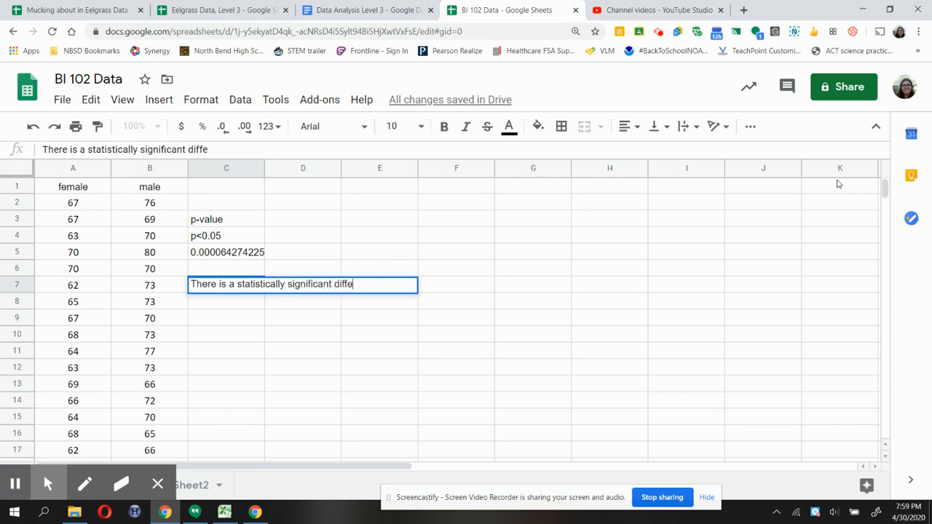
pyautogui.write('rence betwee')
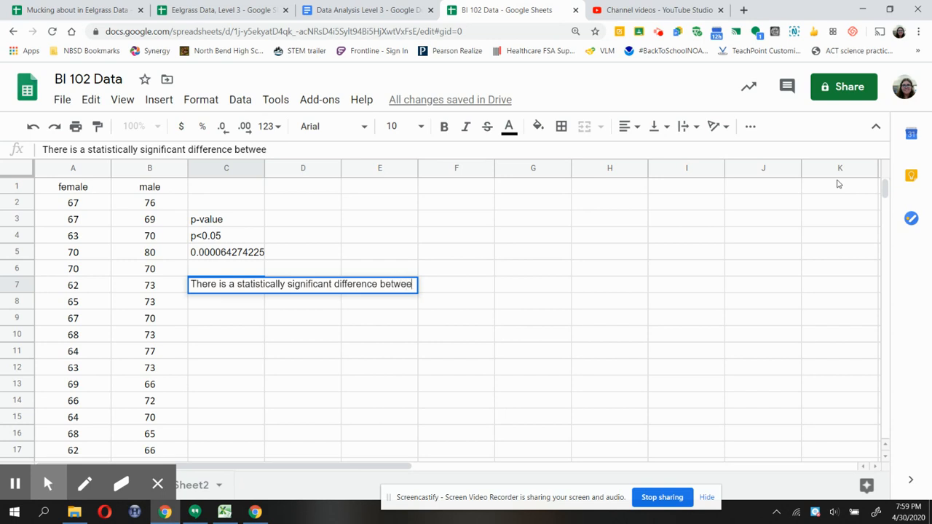
pyautogui.write('n the means of th')
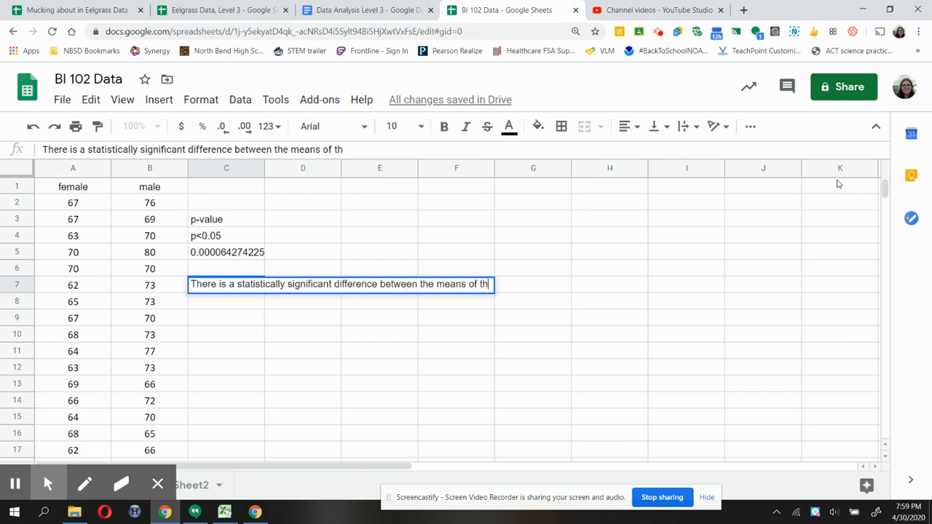
pyautogui.write('e male & f')
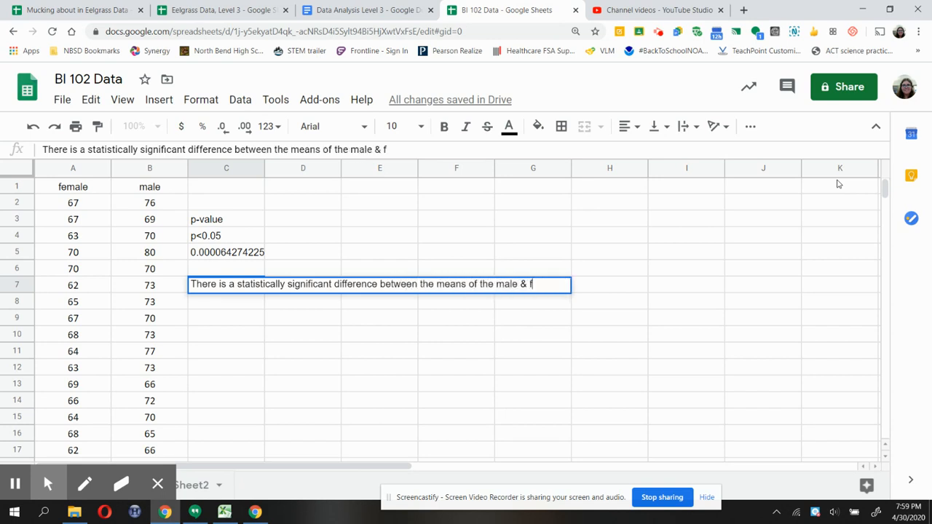
pyautogui.write('emale students')
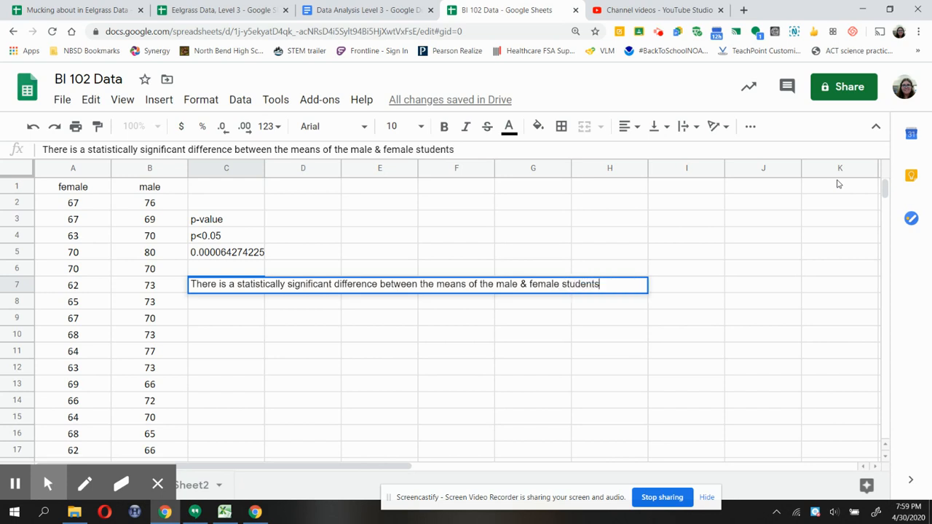
pyautogui.write("' heights (t")
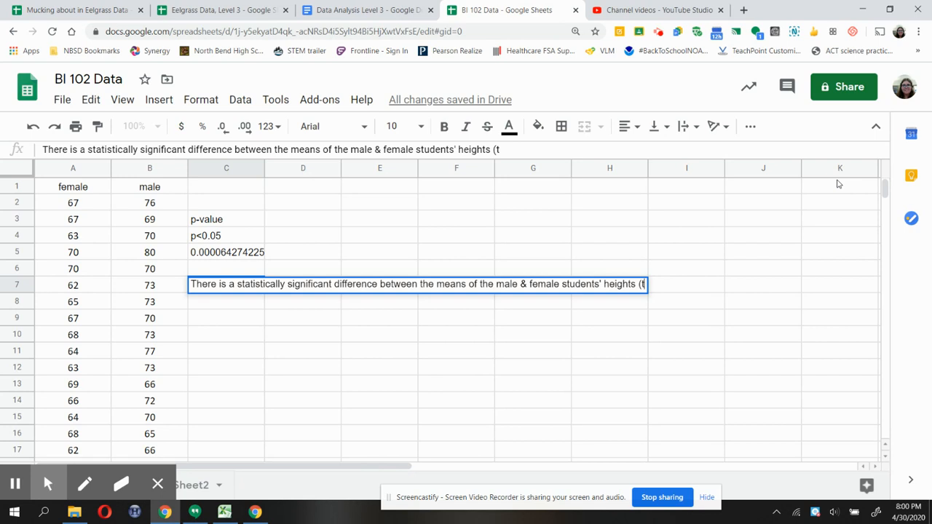
pyautogui.write('-test, ')
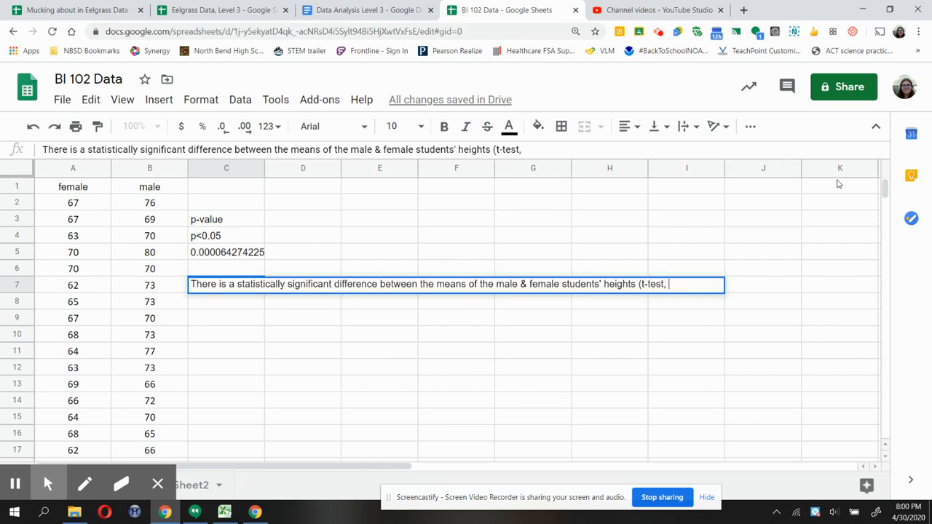
pyautogui.write('p=0.0000')
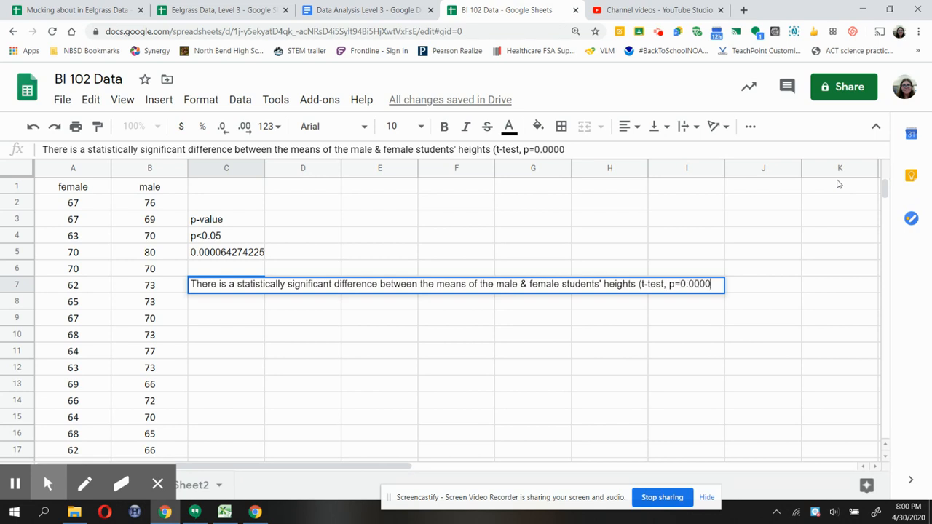
pyautogui.write('6).')
pyautogui.press('Return')
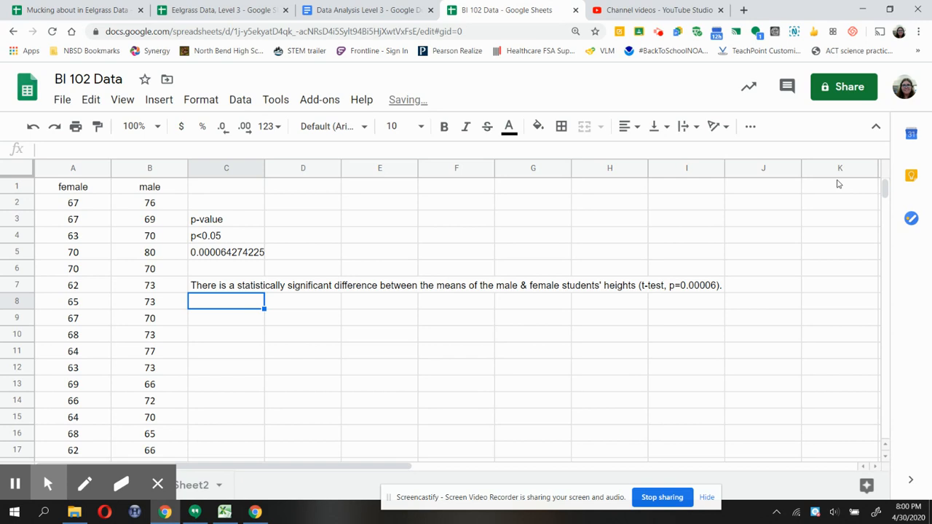